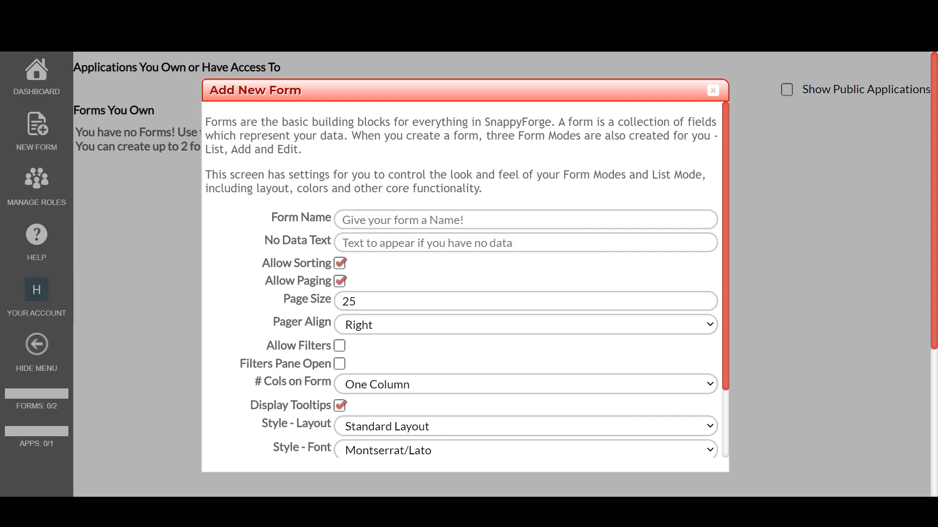
# - Name the new form "Customers" and set its no-data text to "There are no customers!"
pyautogui.click(526, 220)
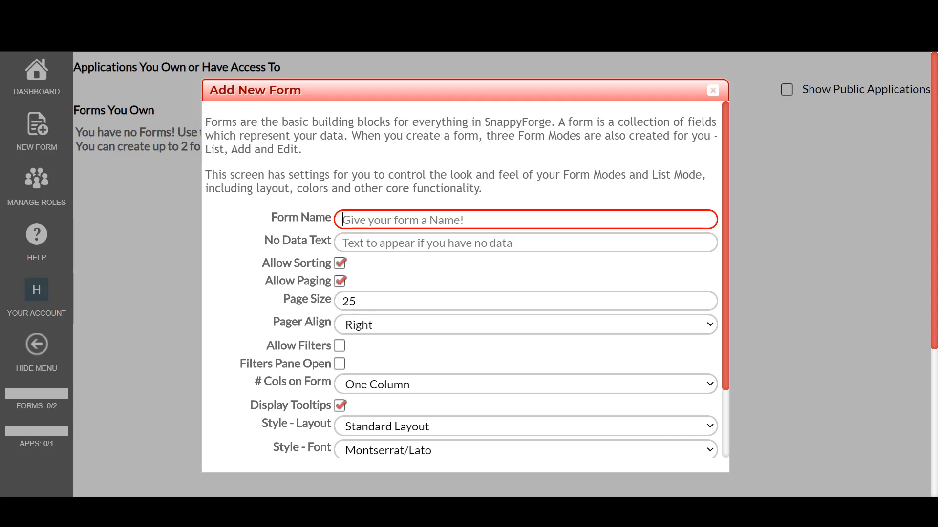
pyautogui.write('Customers')
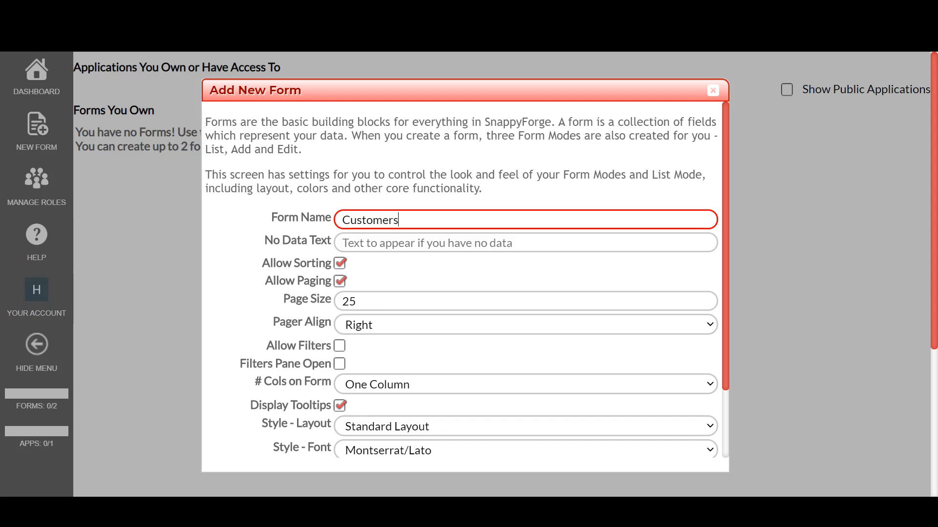
pyautogui.press('Tab')
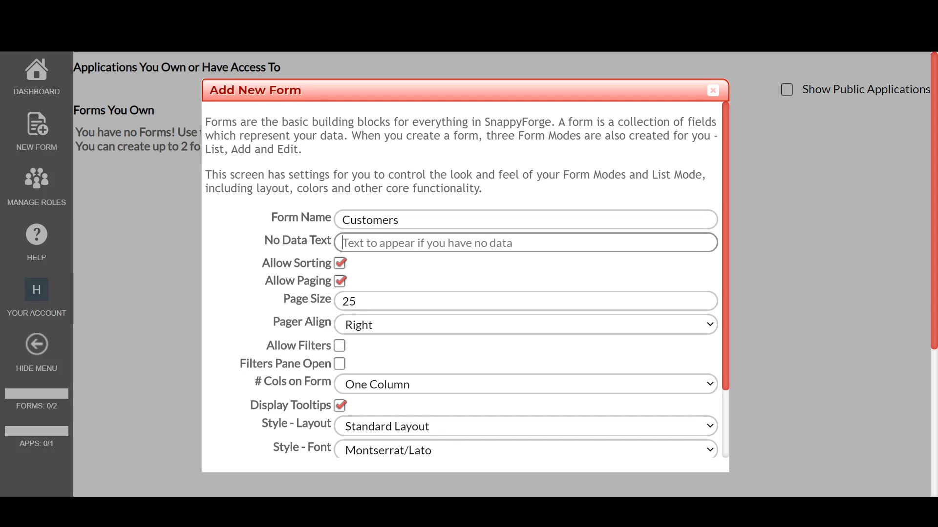
pyautogui.scroll(-5, 283, 277)
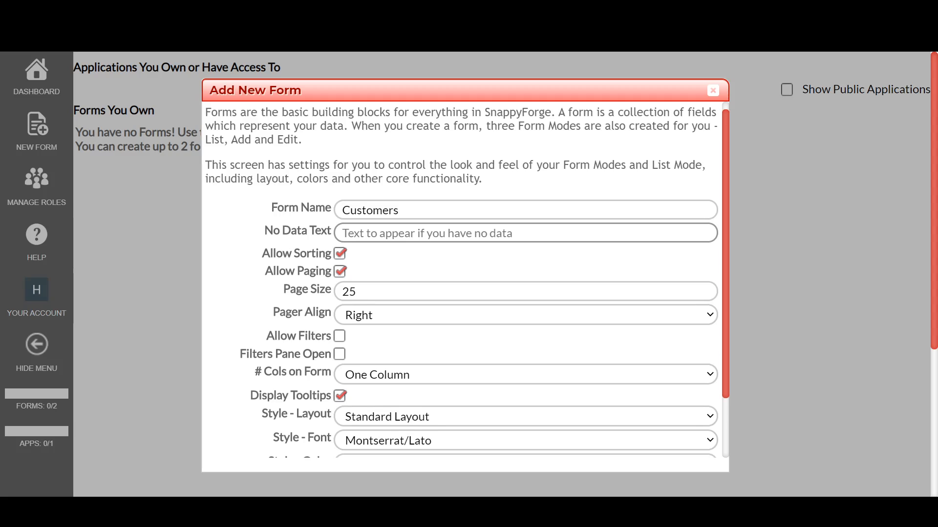
pyautogui.scroll(1, 283, 277)
pyautogui.scroll(5, 292, 271)
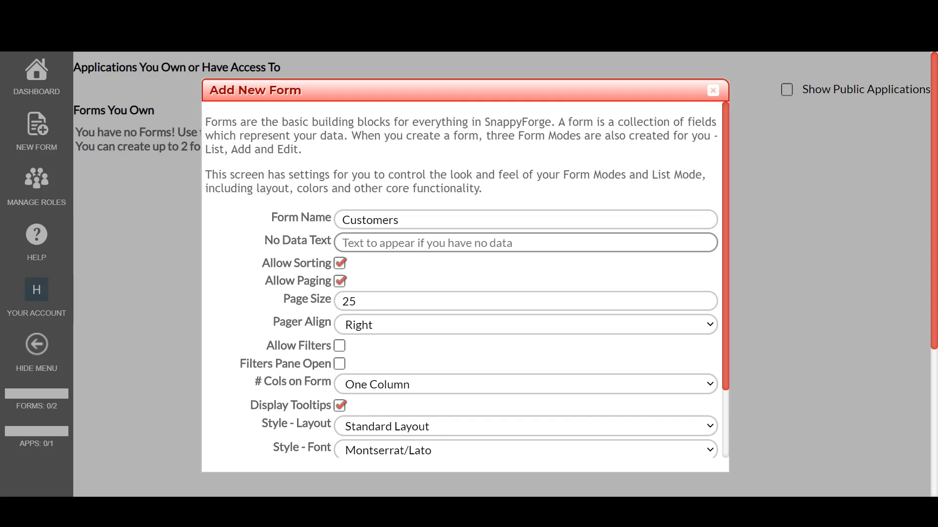
pyautogui.write('There')
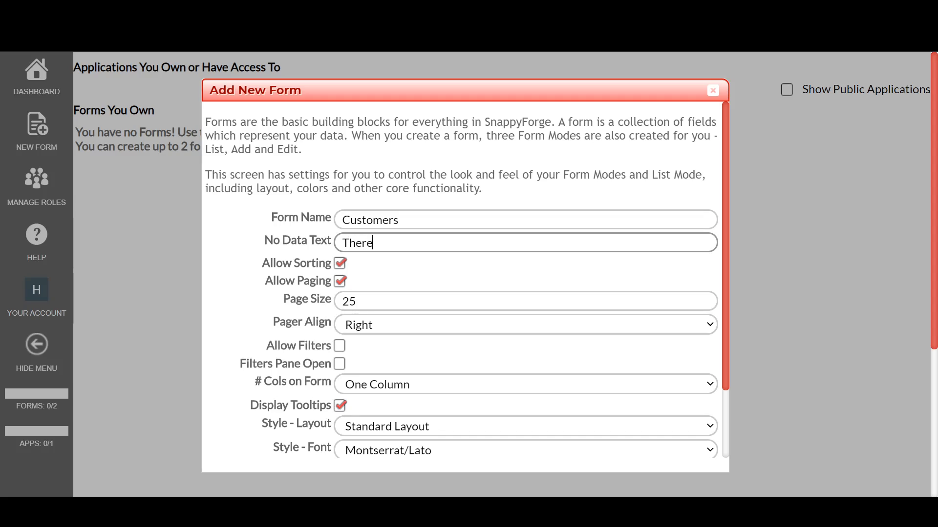
pyautogui.write(' are no customers!')
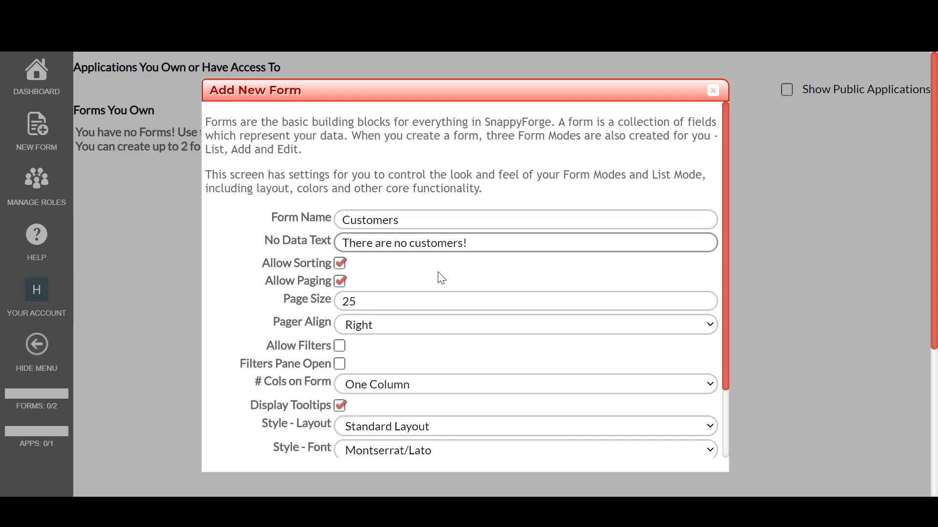
# - Keep sorting and paging allowed for the form and set the page size to 100
pyautogui.click(340, 263)
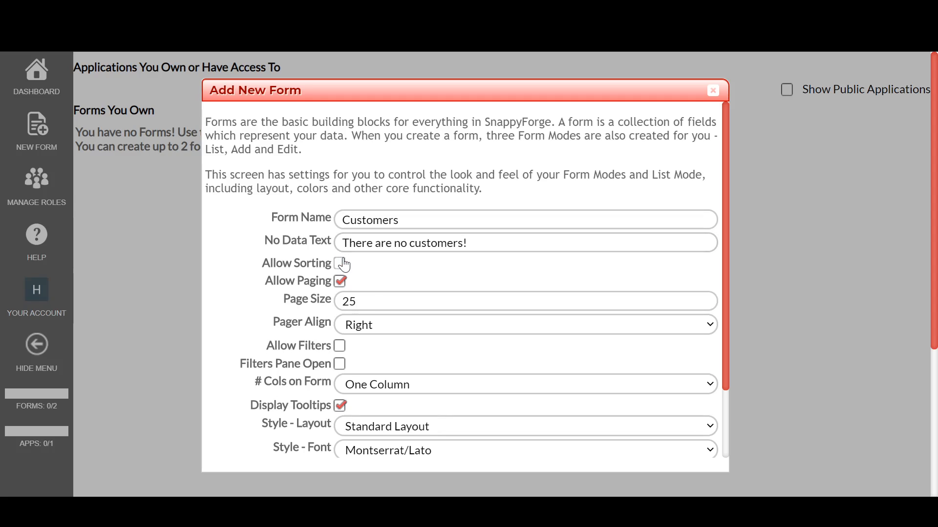
pyautogui.click(340, 264)
pyautogui.click(356, 301)
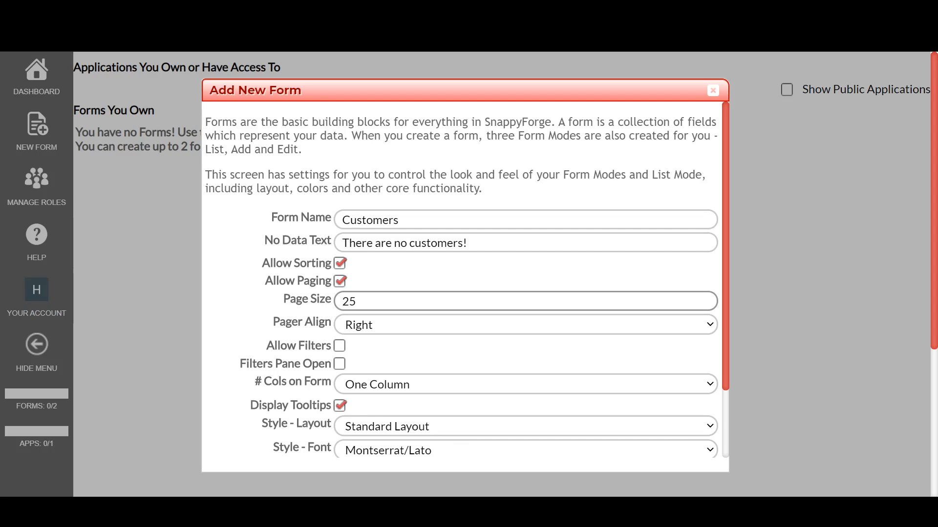
pyautogui.hotkey('ctrl', 'a')
pyautogui.click(357, 302)
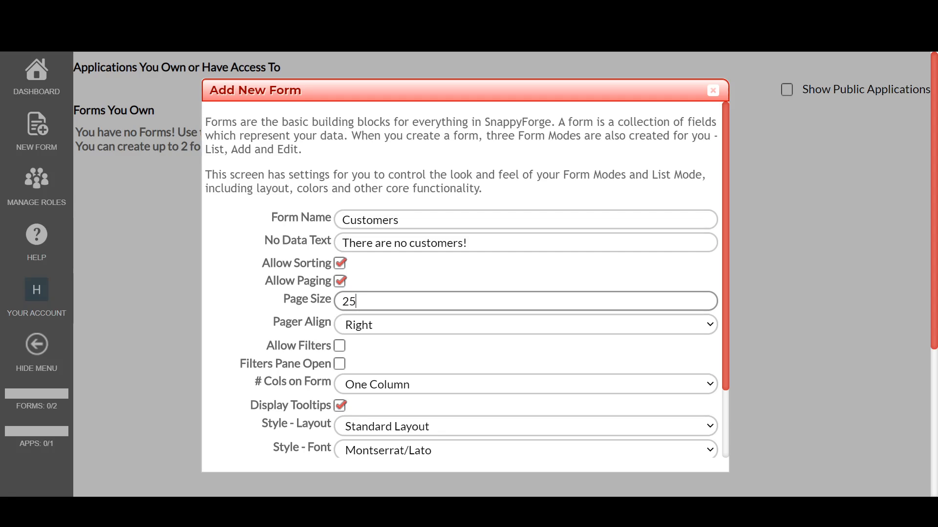
pyautogui.click(342, 283)
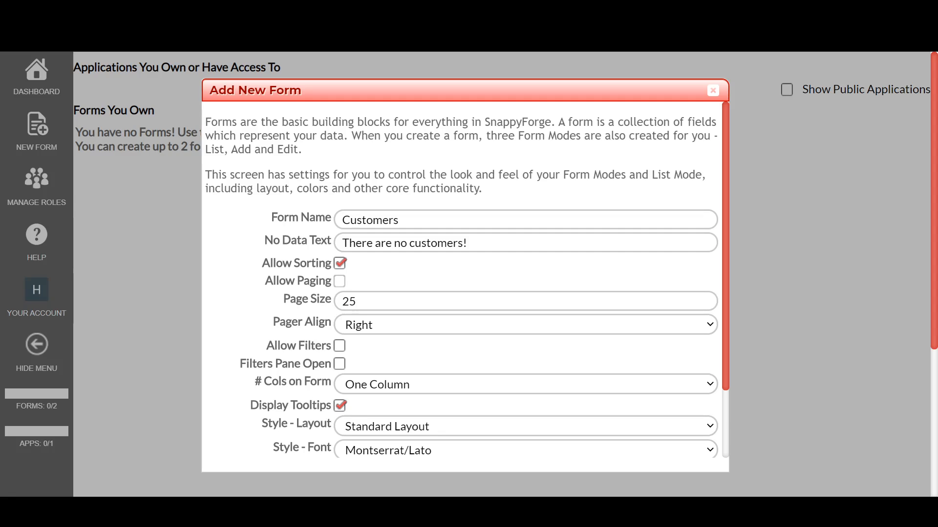
pyautogui.click(340, 281)
pyautogui.press('Tab')
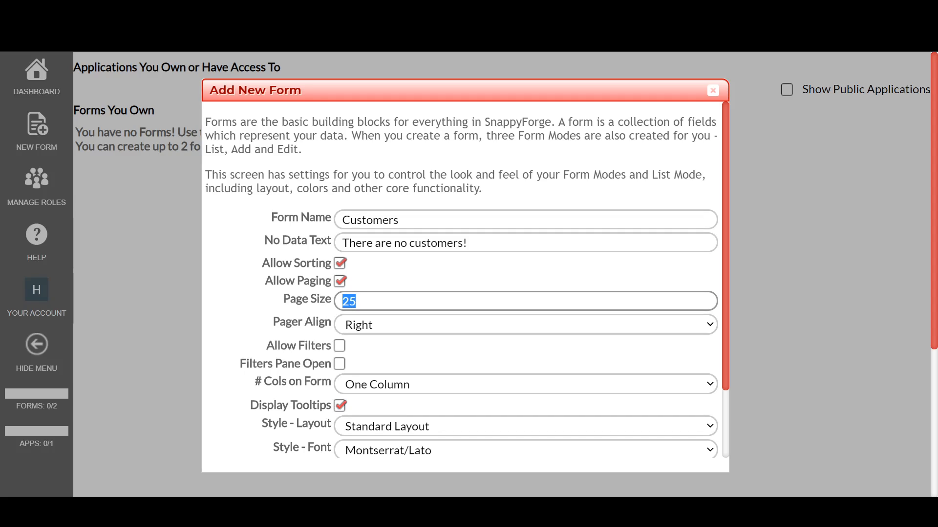
pyautogui.write('100')
# - Set the form's pager alignment to Left
pyautogui.moveTo(272, 322); pyautogui.dragTo(325, 322)
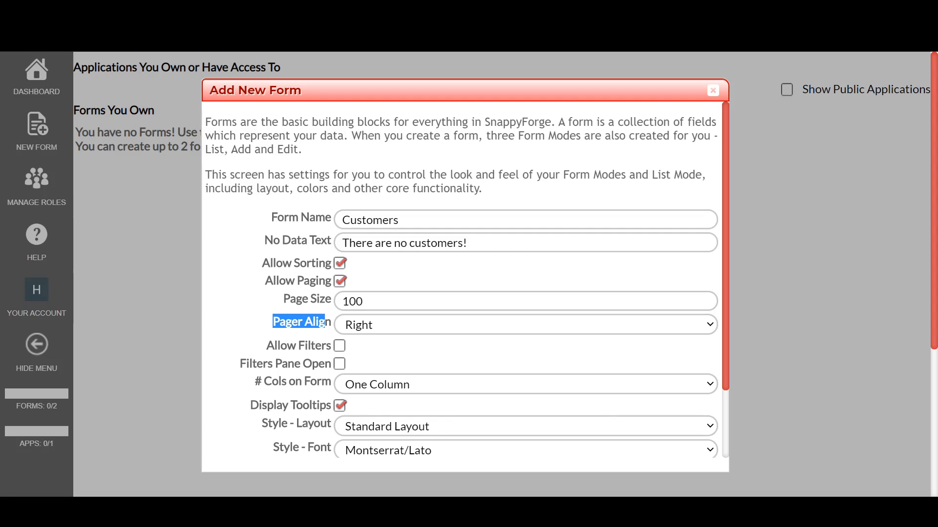
pyautogui.click(326, 323)
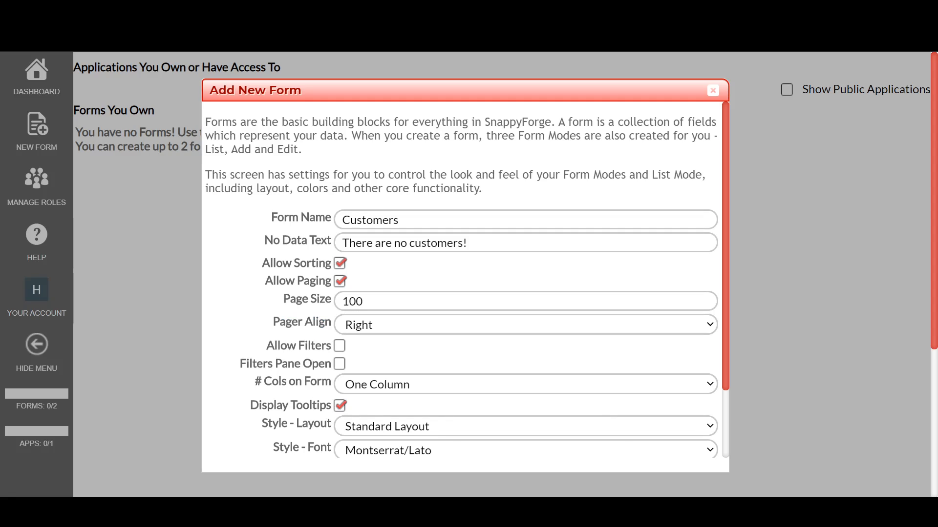
pyautogui.click(341, 326)
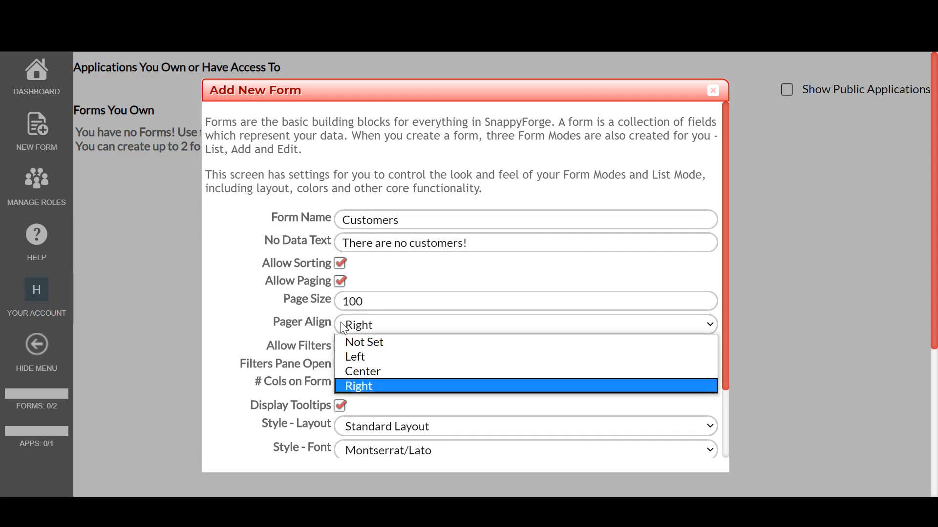
pyautogui.click(364, 385)
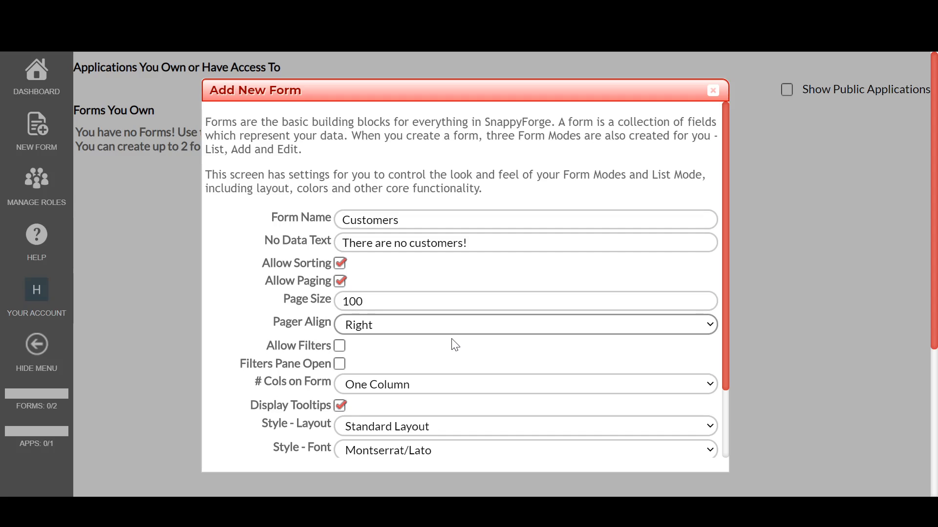
pyautogui.click(434, 327)
pyautogui.click(388, 357)
# - Allow filters on the form and have the filters pane open by default
pyautogui.click(339, 347)
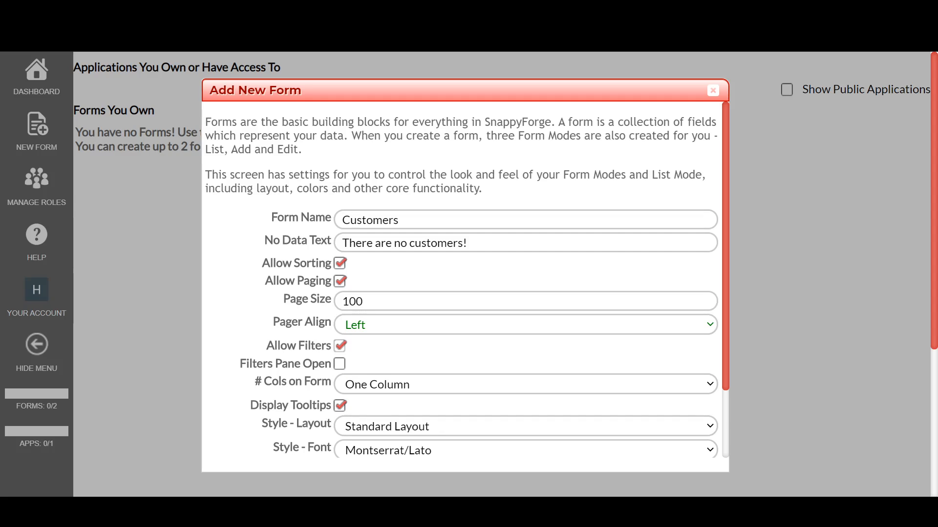
pyautogui.click(339, 365)
pyautogui.scroll(-2, 353, 371)
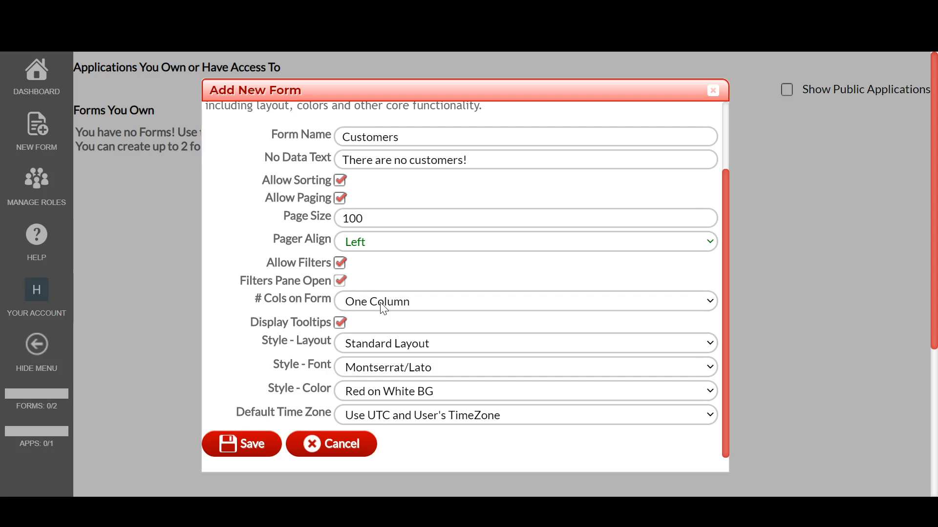
pyautogui.scroll(3, 384, 308)
pyautogui.moveTo(269, 206); pyautogui.dragTo(331, 208)
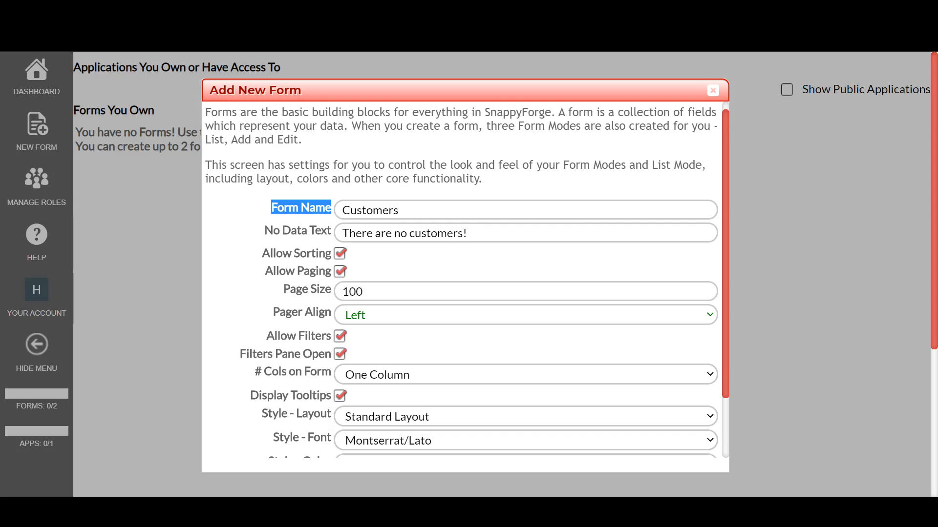
pyautogui.moveTo(271, 231); pyautogui.dragTo(327, 232)
pyautogui.moveTo(261, 253); pyautogui.dragTo(335, 255)
pyautogui.moveTo(264, 272); pyautogui.dragTo(316, 272)
# - Set the number of columns on the form to Three Columns
pyautogui.scroll(-2, 412, 352)
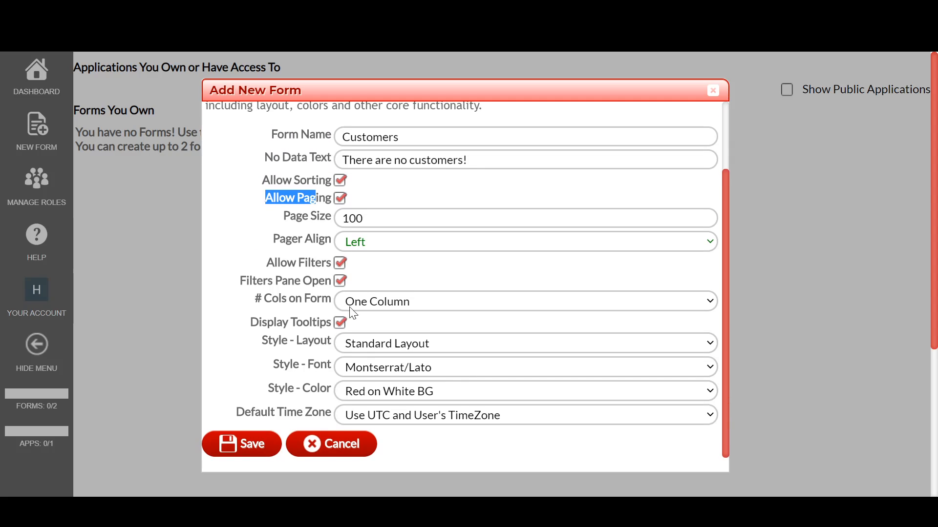
pyautogui.click(423, 303)
pyautogui.click(408, 331)
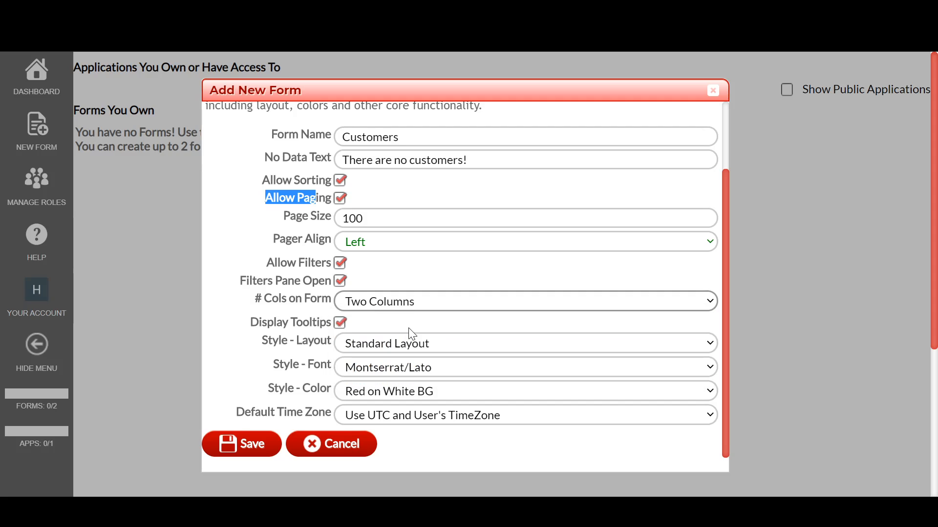
pyautogui.click(434, 303)
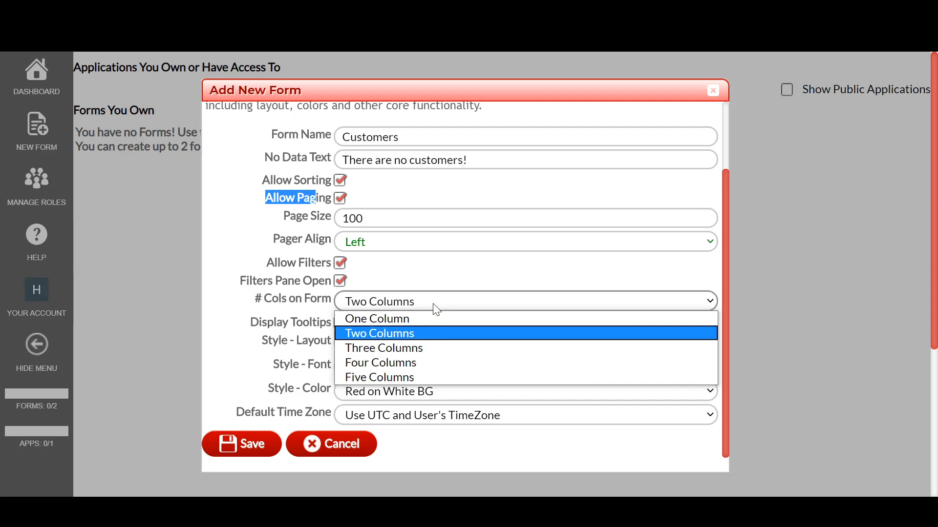
pyautogui.click(414, 347)
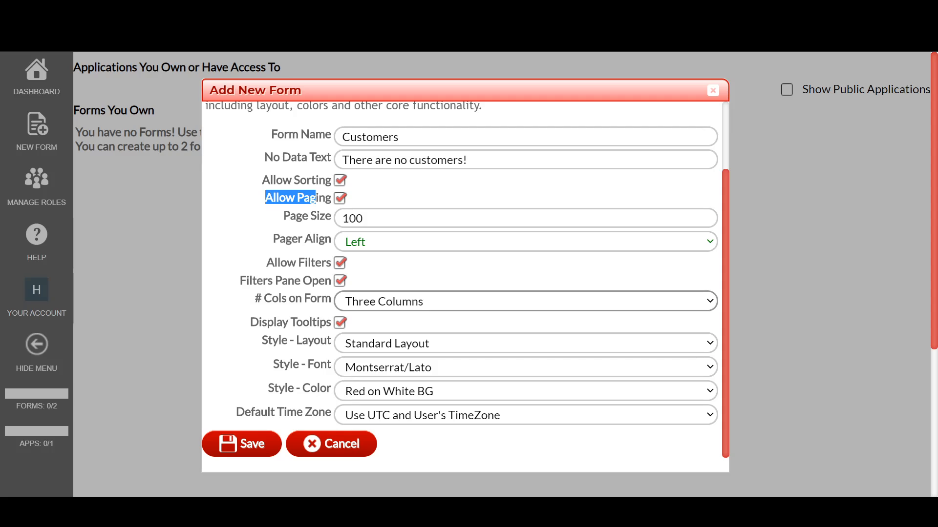
# - Try the Squared Standard Layout style, followed by Standard Layout - Labels Above Field
pyautogui.click(376, 345)
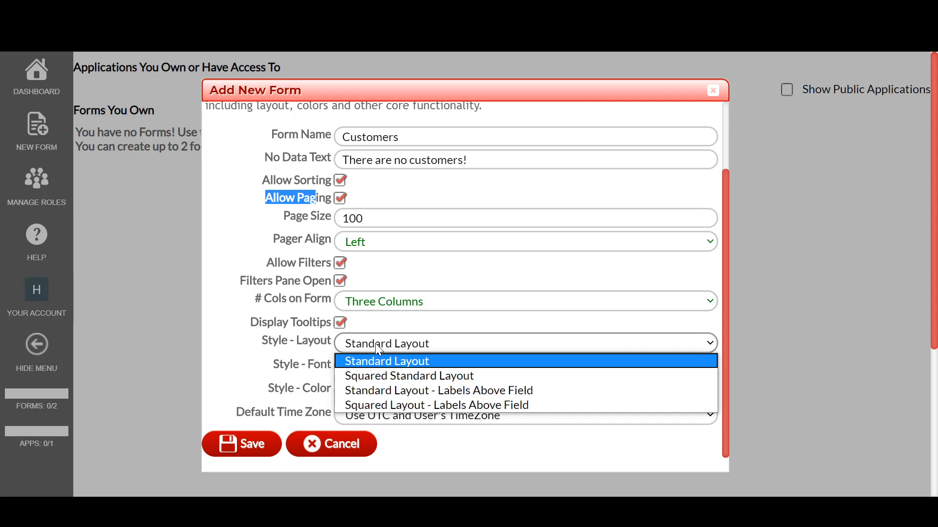
pyautogui.click(386, 378)
pyautogui.scroll(-2, 393, 360)
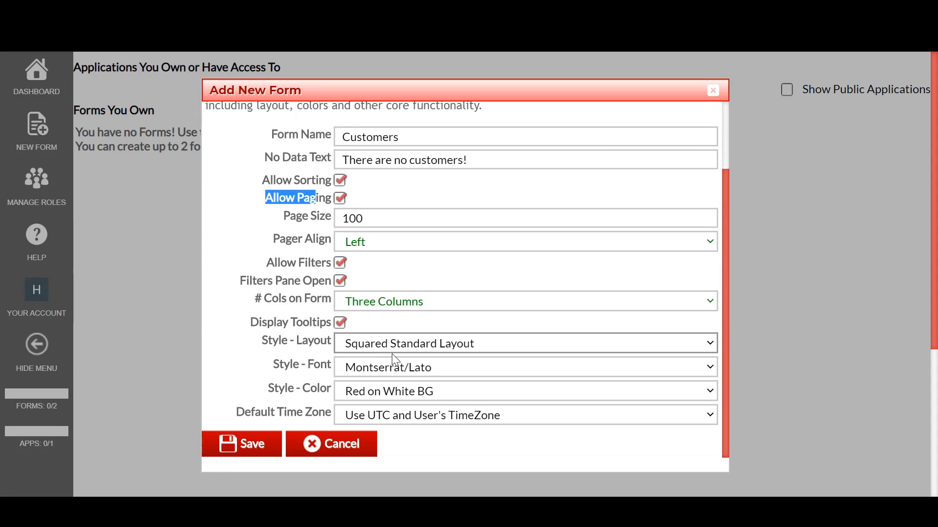
pyautogui.click(417, 350)
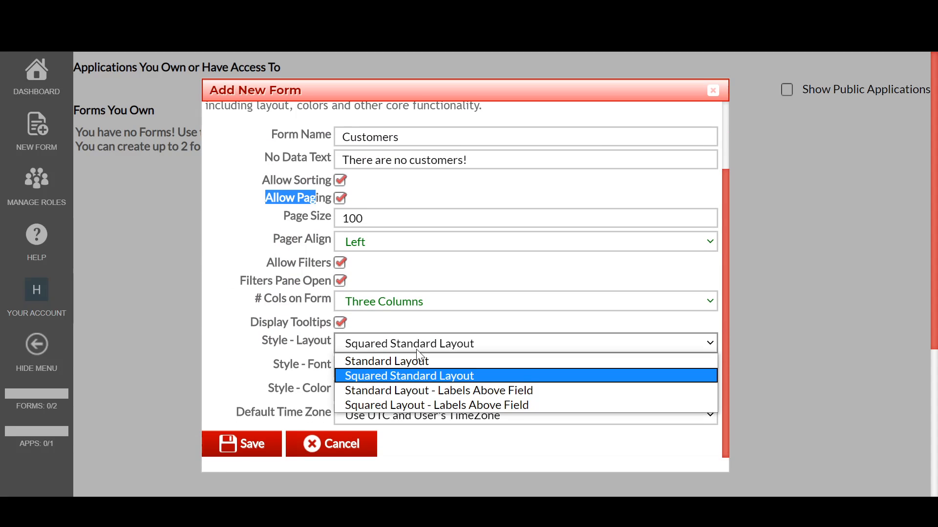
pyautogui.click(400, 390)
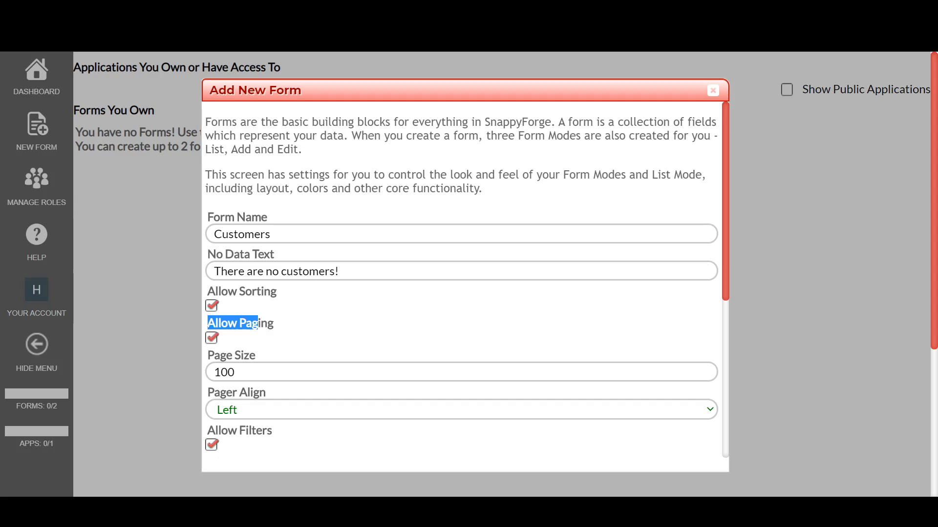
# - Try the Squared Layout - Labels Above Field style, followed by Squared Standard Layout
pyautogui.scroll(-3, 291, 326)
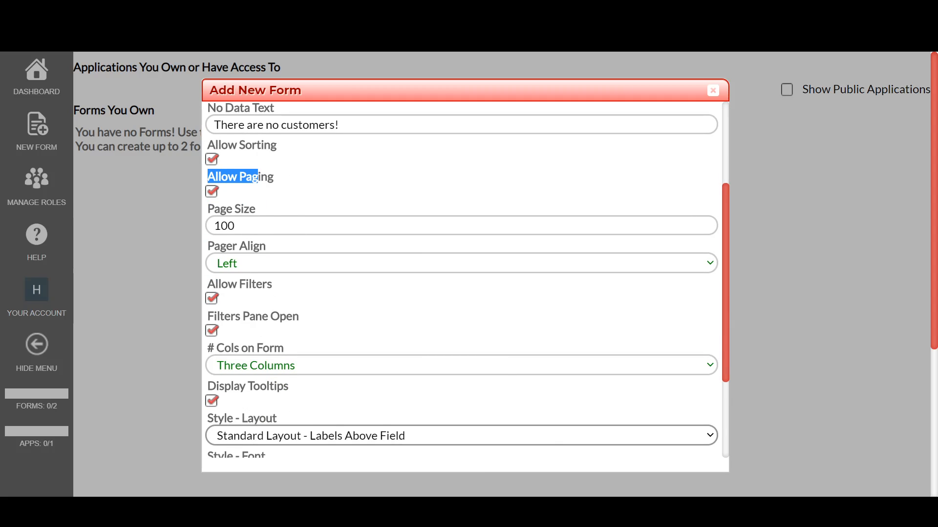
pyautogui.scroll(-3, 259, 371)
pyautogui.click(369, 305)
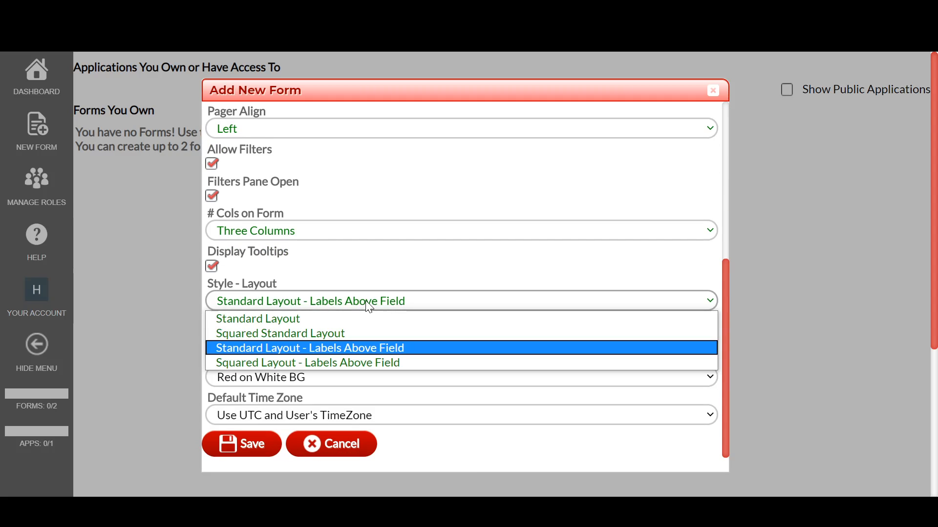
pyautogui.click(350, 362)
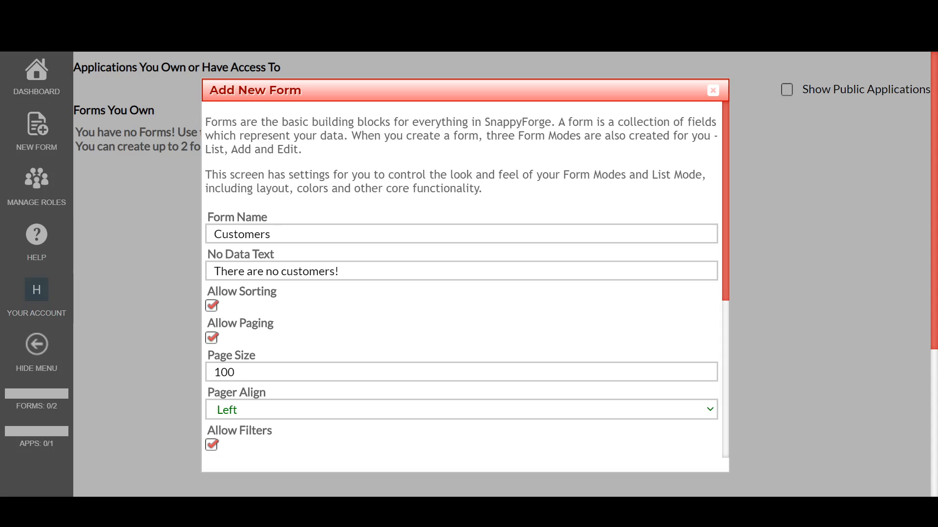
pyautogui.scroll(-3, 284, 330)
pyautogui.click(319, 436)
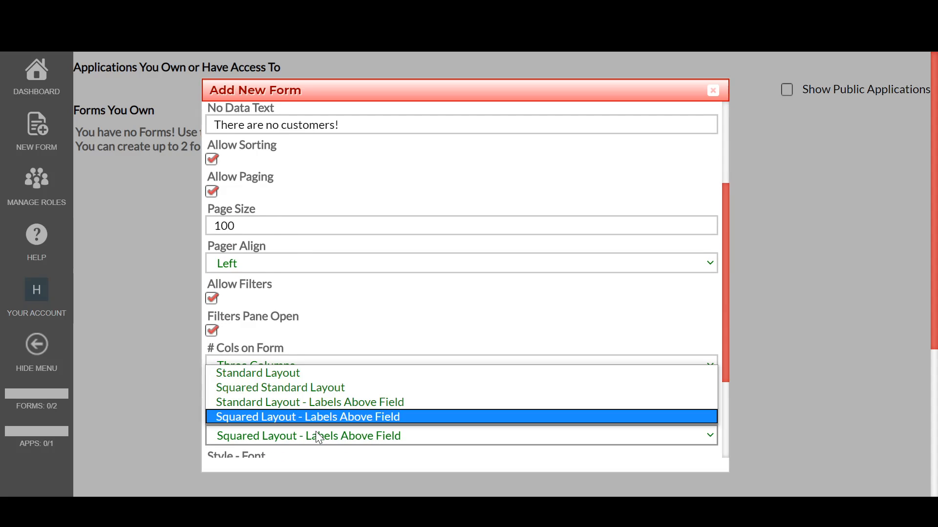
pyautogui.click(316, 388)
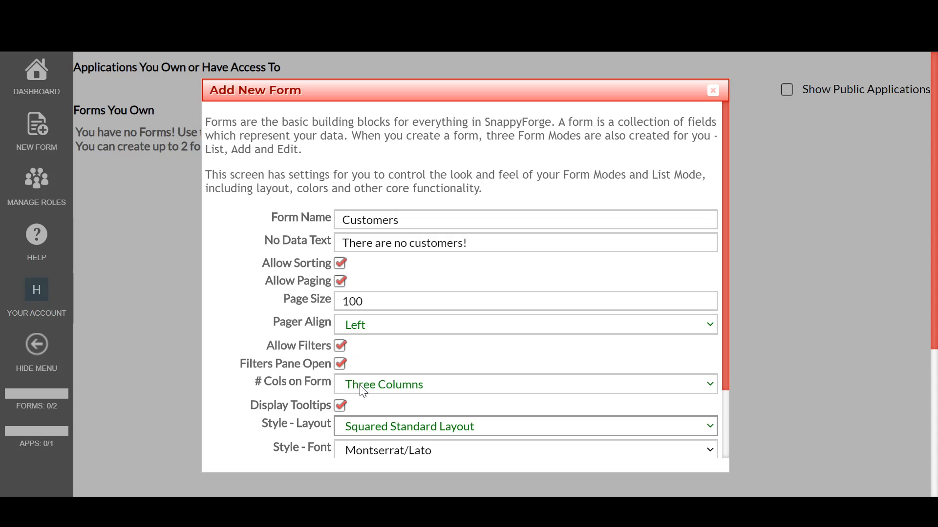
# - Switch the form's layout style back to Standard Layout
pyautogui.scroll(-2, 363, 391)
pyautogui.click(409, 343)
pyautogui.click(400, 358)
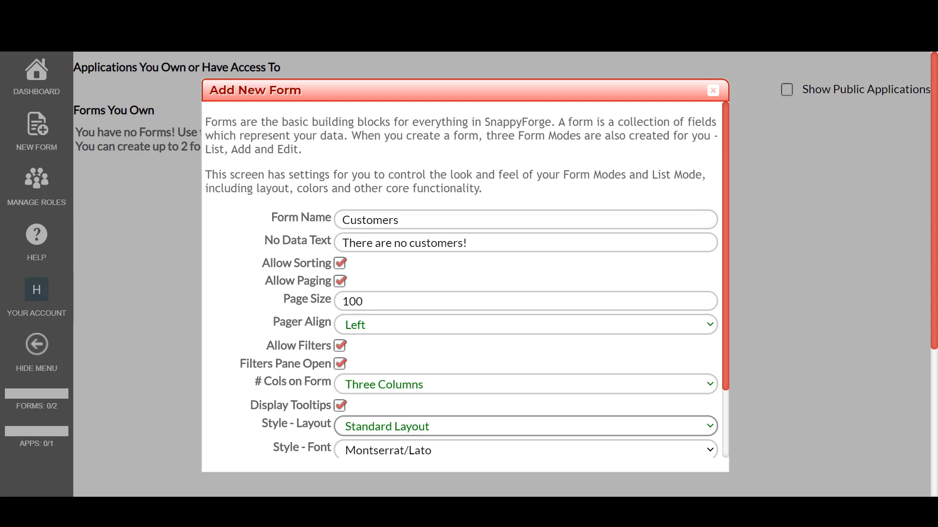
# - Set the form's font style to Dancing Script/Lobster
pyautogui.scroll(-2, 411, 354)
pyautogui.click(414, 370)
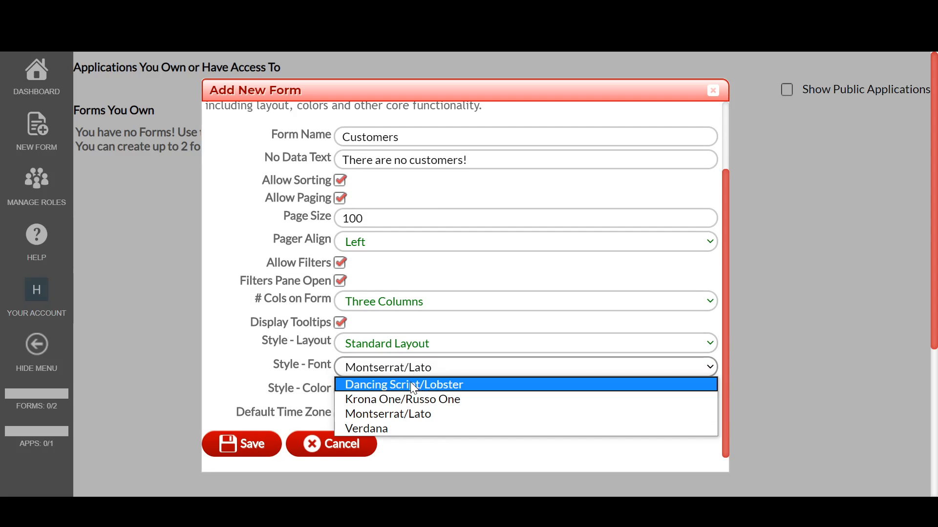
pyautogui.click(413, 385)
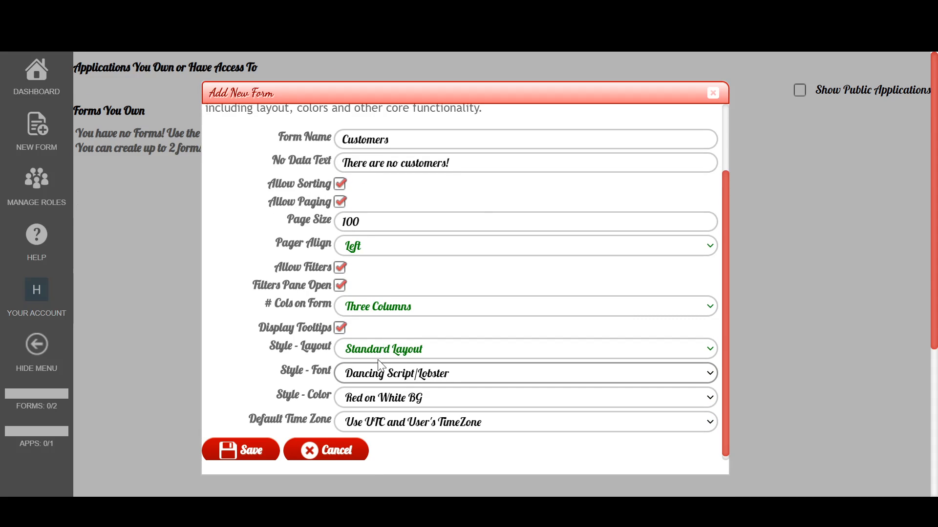
# - Set the form's font style to Montserrat/Lato and its color style to Dark Grey on White BG
pyautogui.click(374, 379)
pyautogui.click(374, 423)
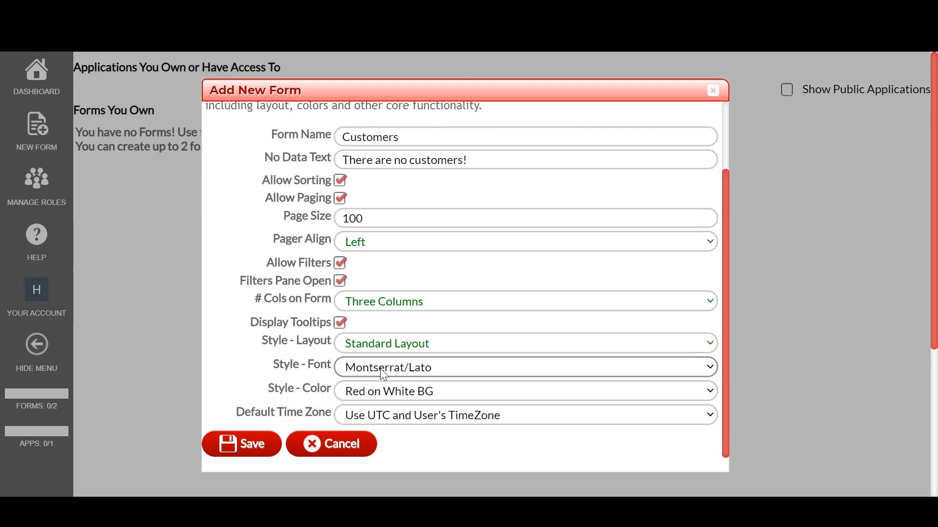
pyautogui.click(381, 391)
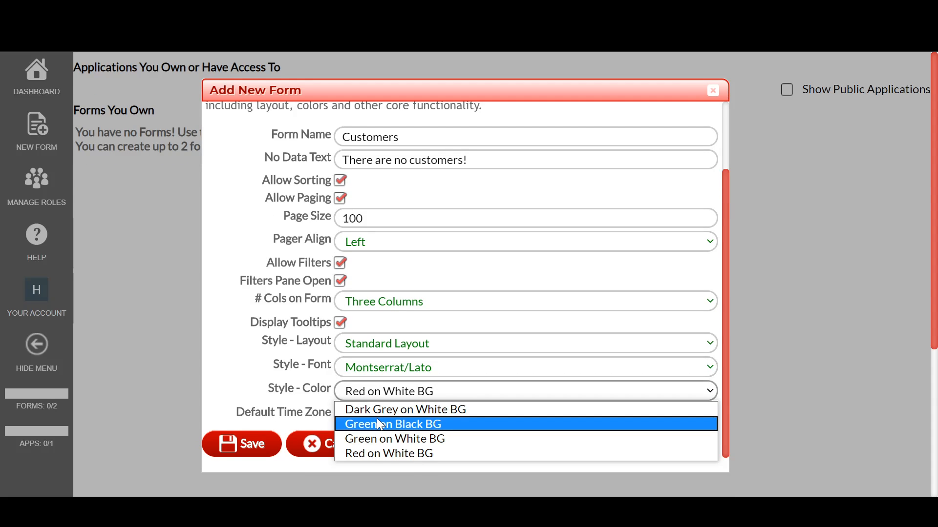
pyautogui.click(380, 408)
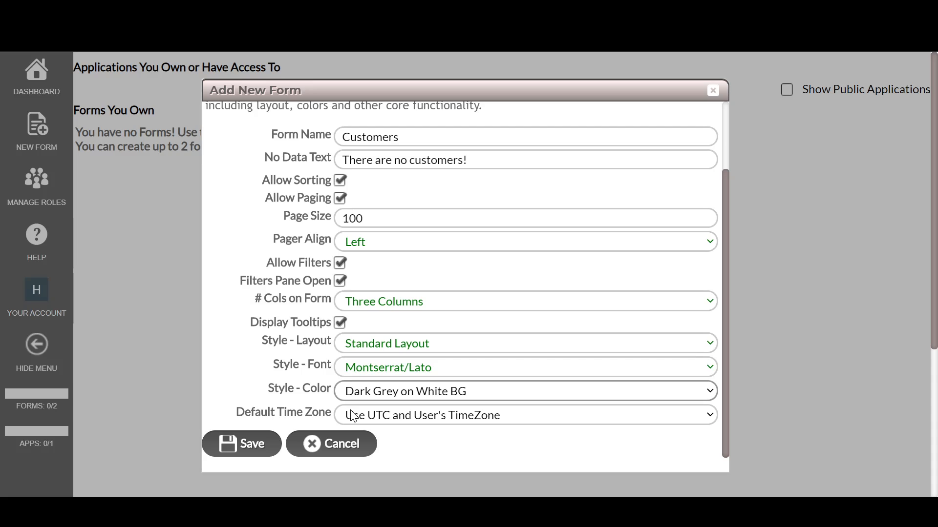
# - Look through the available default time zones without choosing a different one
pyautogui.click(400, 420)
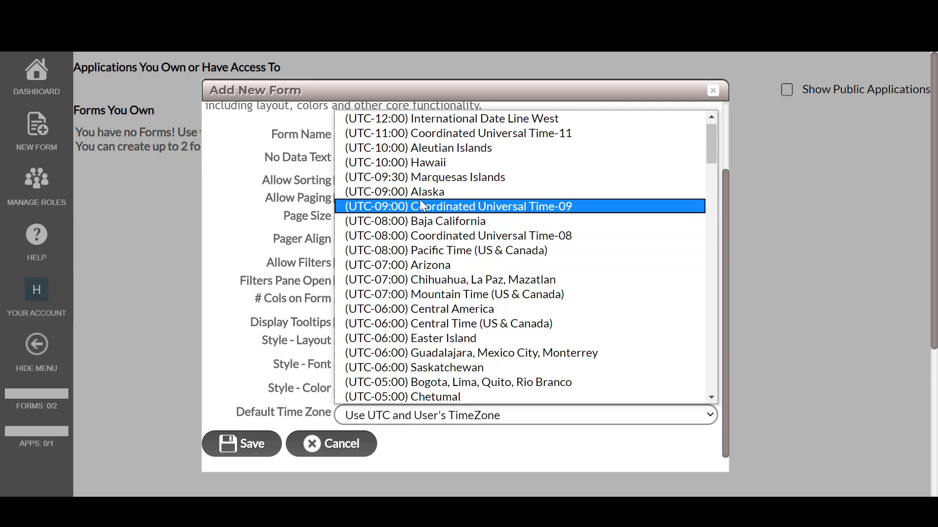
pyautogui.click(271, 402)
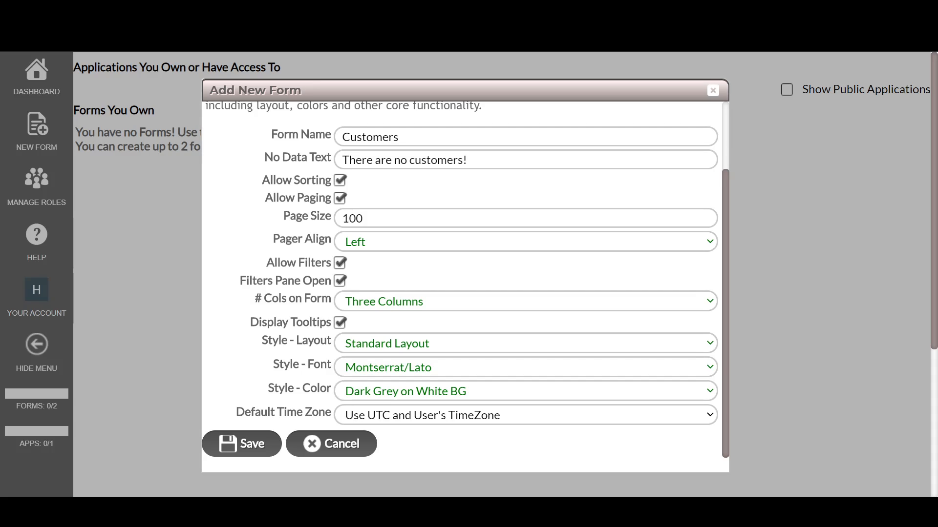
pyautogui.moveTo(331, 412); pyautogui.dragTo(235, 412)
pyautogui.click(234, 413)
pyautogui.moveTo(236, 412); pyautogui.dragTo(305, 412)
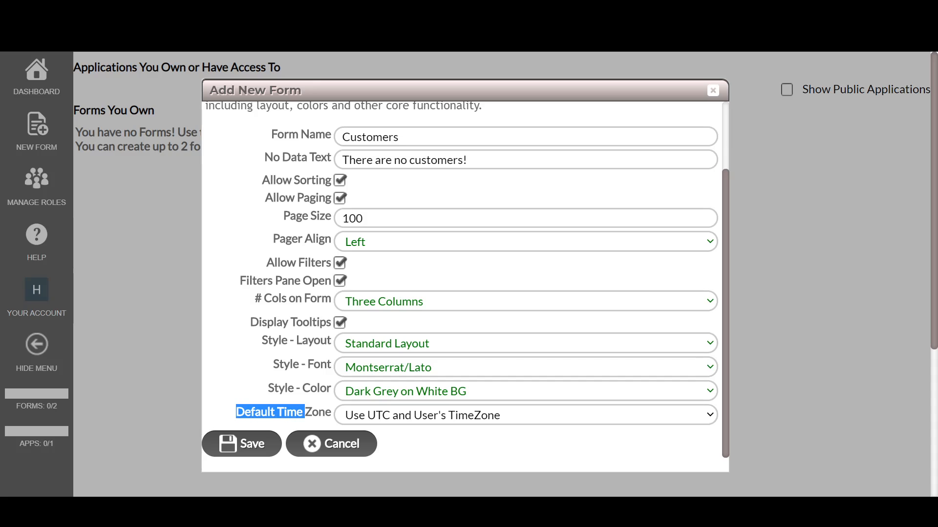
pyautogui.click(331, 410)
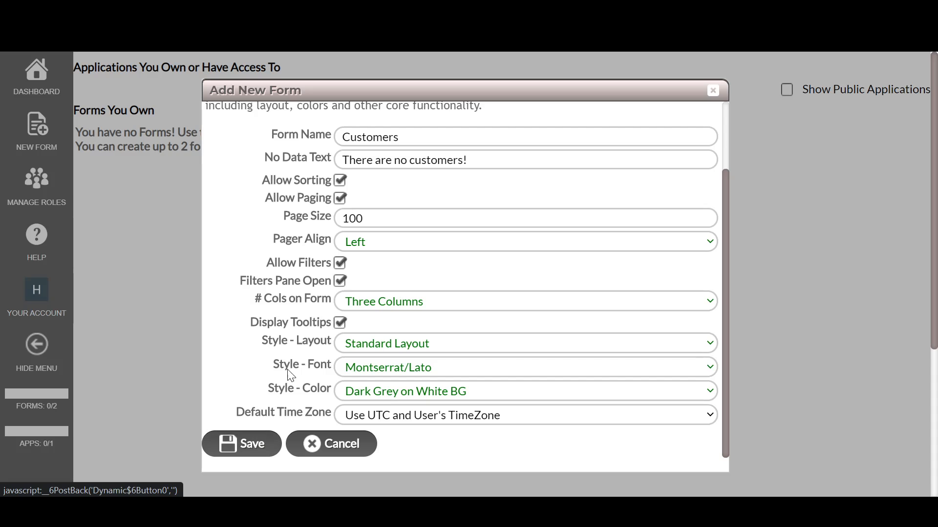
# - Save the new Customers form, and save its Add mode without adding any controls
pyautogui.scroll(3, 288, 360)
pyautogui.scroll(-3, 249, 420)
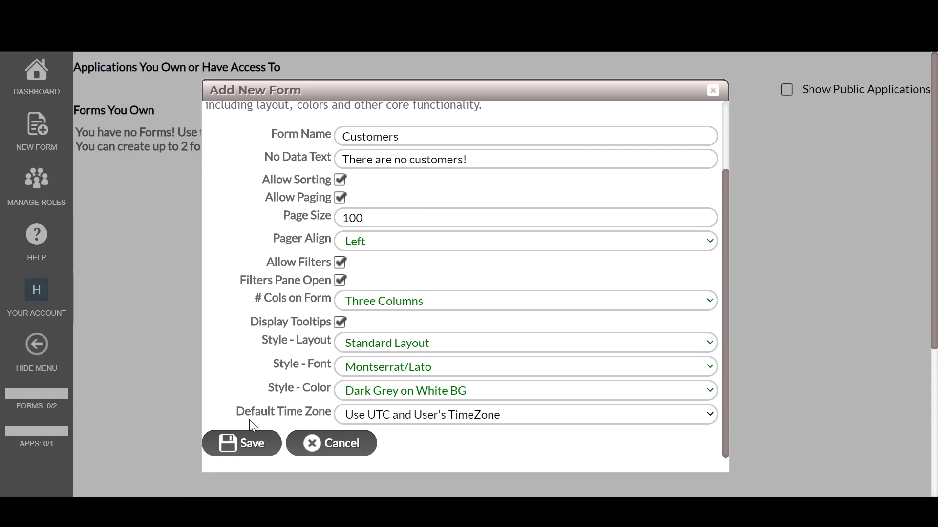
pyautogui.click(240, 444)
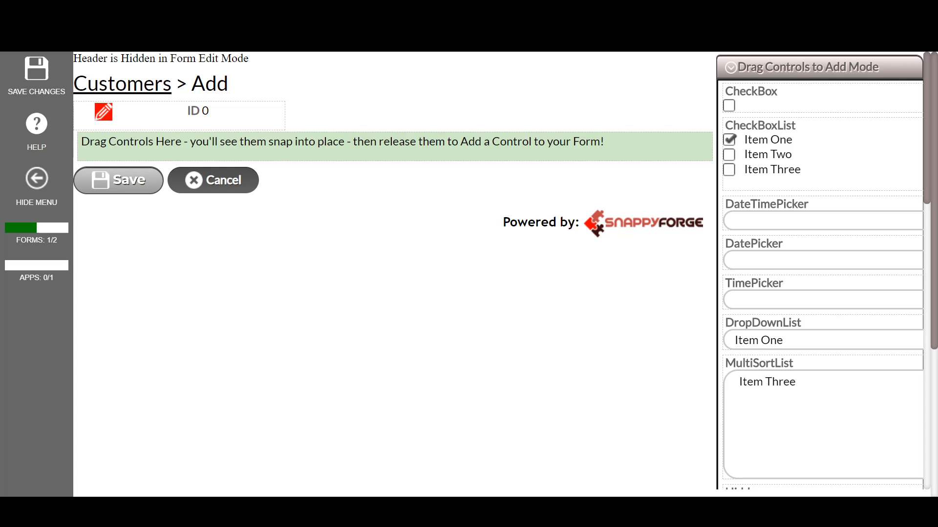
pyautogui.click(38, 71)
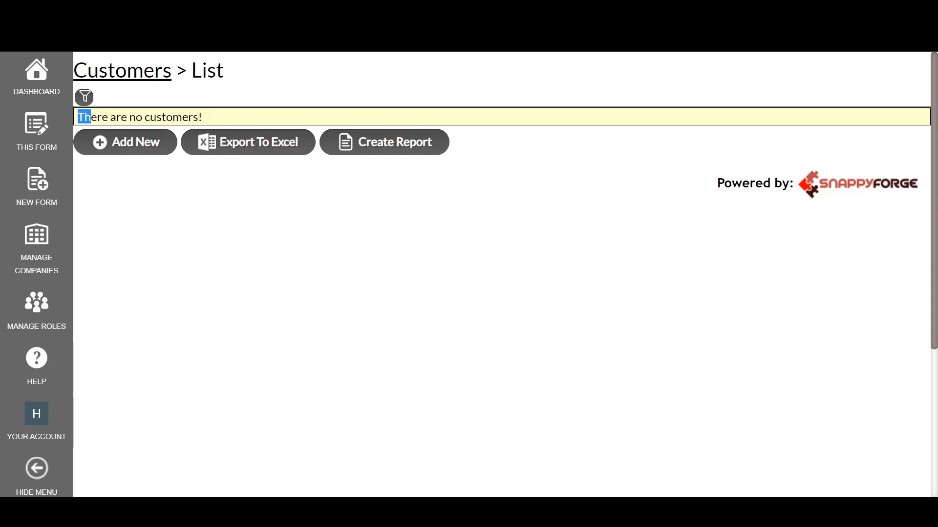
# - Check the no-data text in the Customers list, and open the form's settings to review them from name to default time zone
pyautogui.moveTo(79, 117); pyautogui.dragTo(208, 119)
pyautogui.click(208, 119)
pyautogui.moveTo(72, 149)
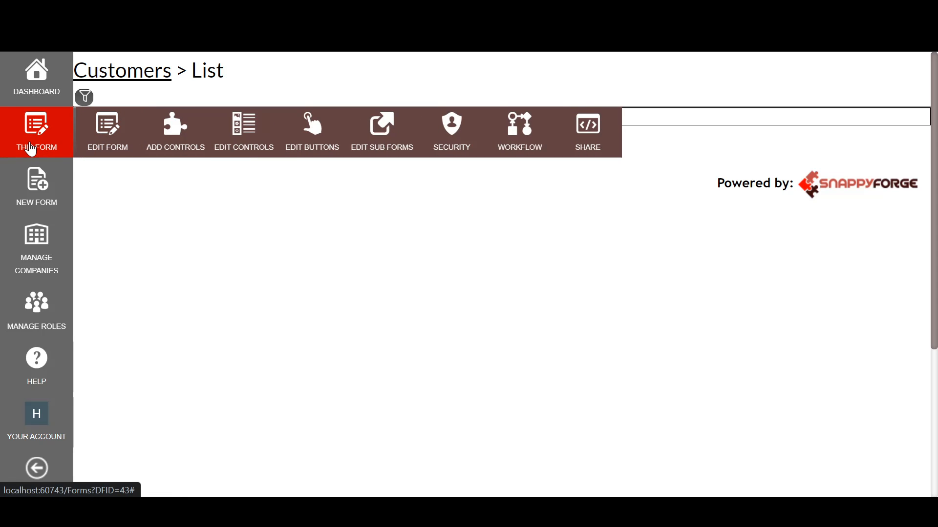
pyautogui.click(110, 150)
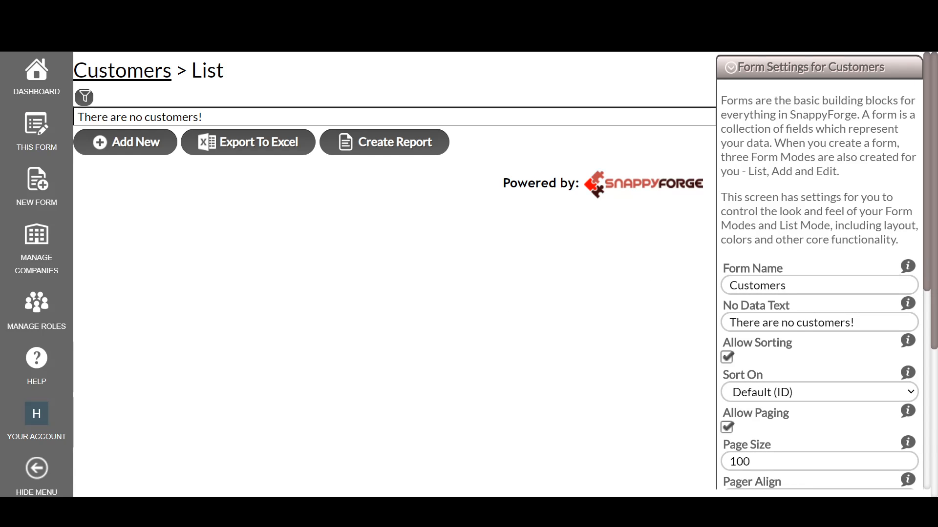
pyautogui.scroll(-5, 820, 271)
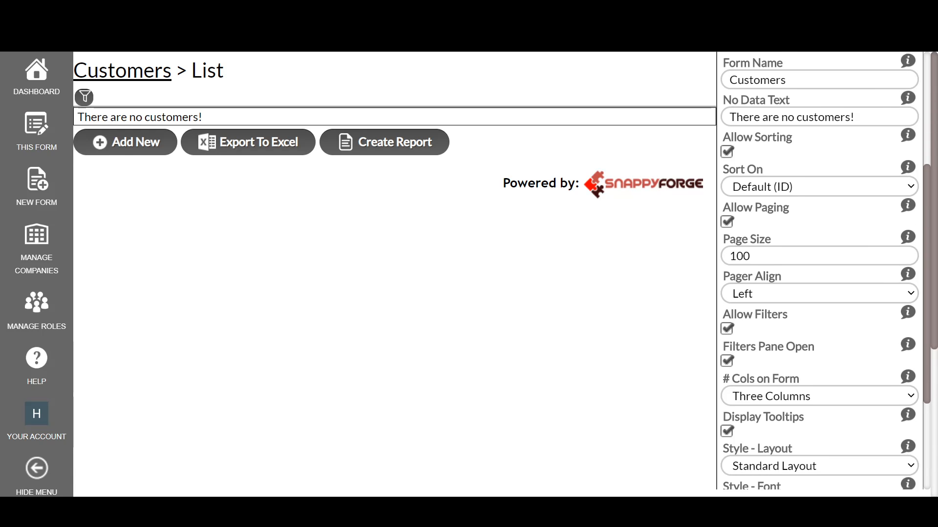
pyautogui.scroll(-2, 775, 287)
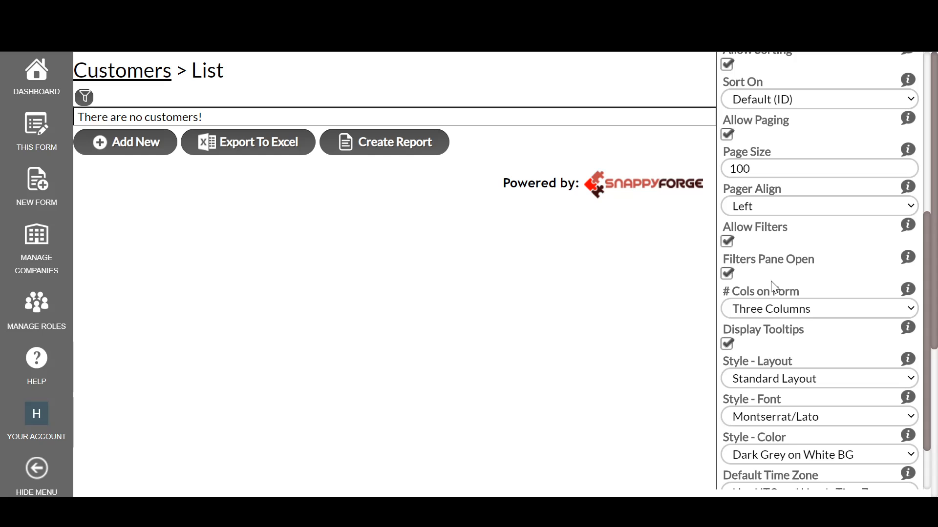
pyautogui.scroll(3, 774, 287)
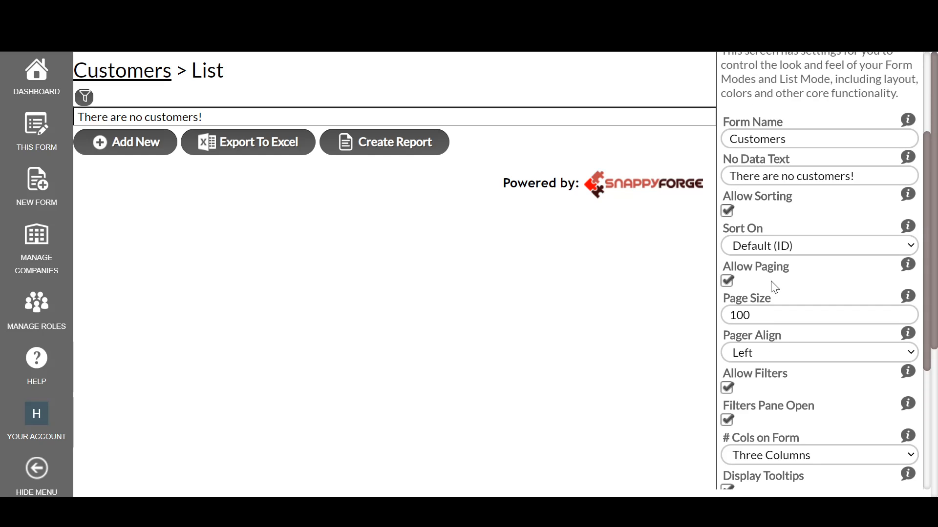
pyautogui.scroll(-5, 774, 288)
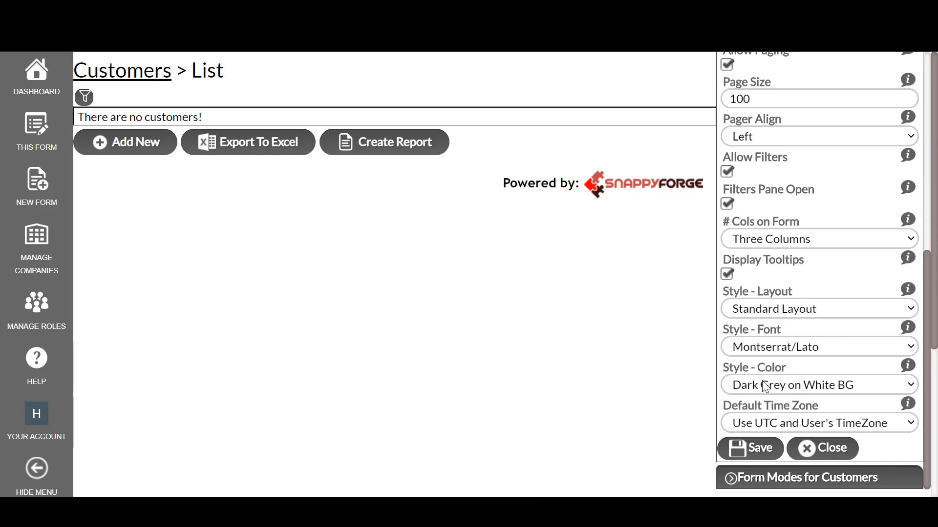